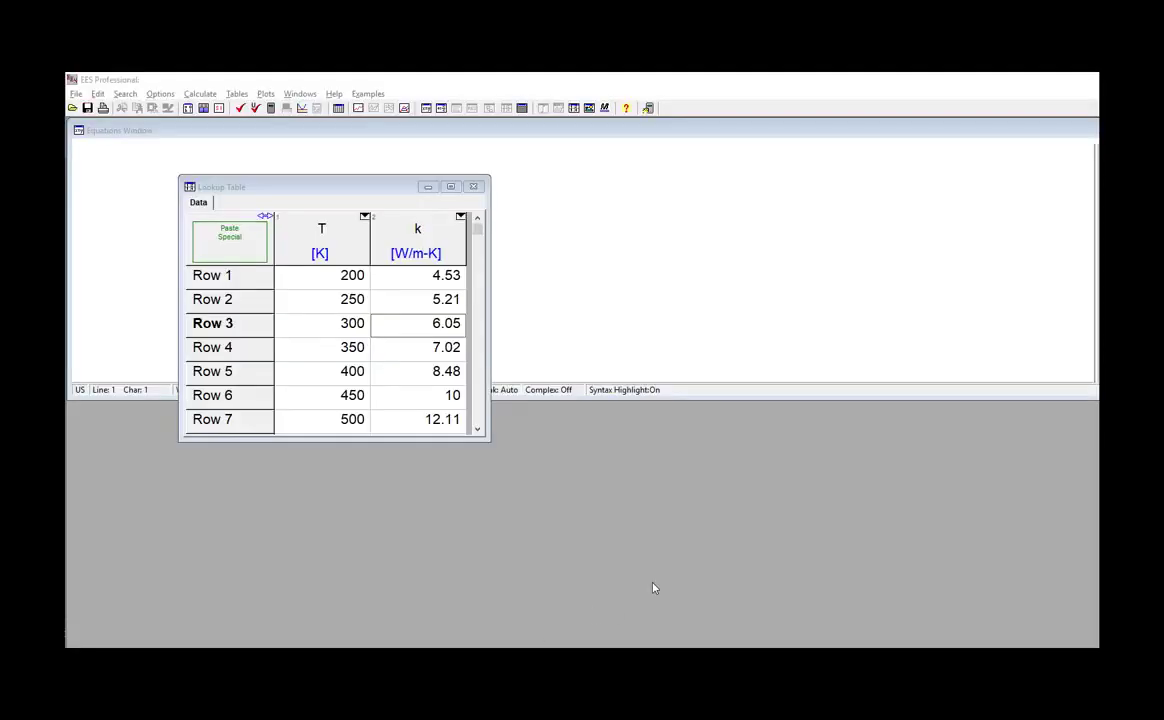
- Create an X-Y plot of k versus T with square markers and no connecting line
{"action": "left_click", "coordinate": [265, 93]}
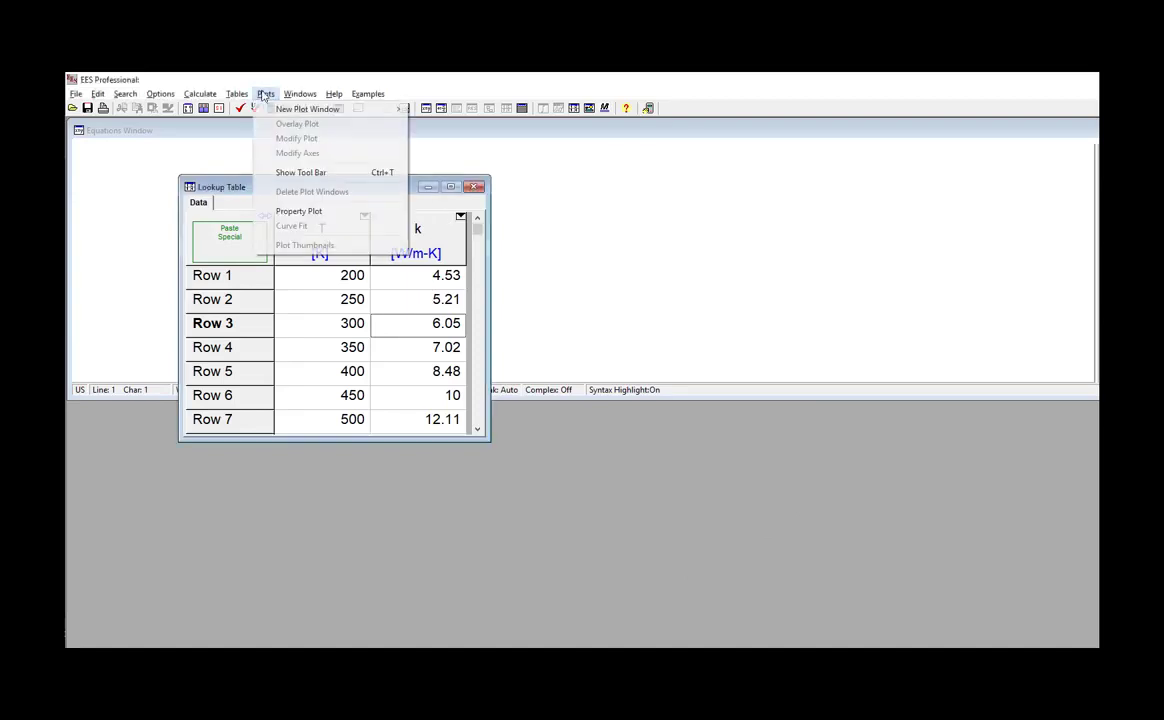
{"action": "mouse_move", "coordinate": [320, 105]}
{"action": "left_click", "coordinate": [440, 106]}
{"action": "left_click", "coordinate": [650, 349]}
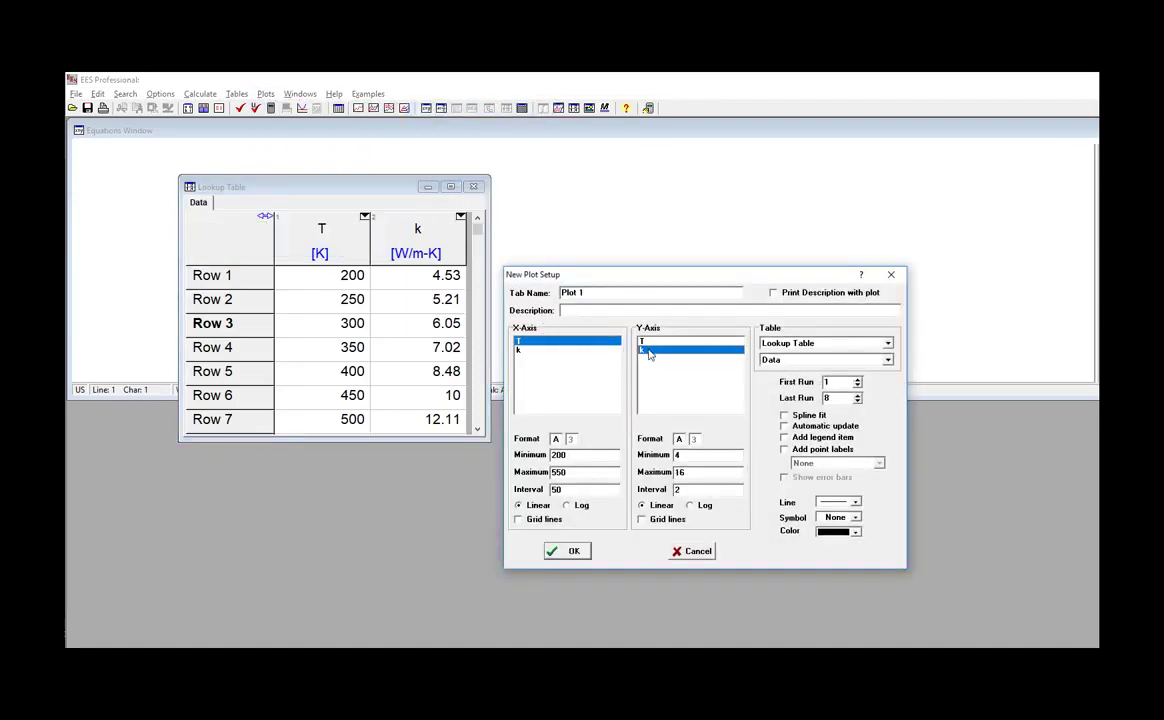
{"action": "left_click", "coordinate": [845, 502]}
{"action": "left_click", "coordinate": [838, 513]}
{"action": "left_click", "coordinate": [855, 518]}
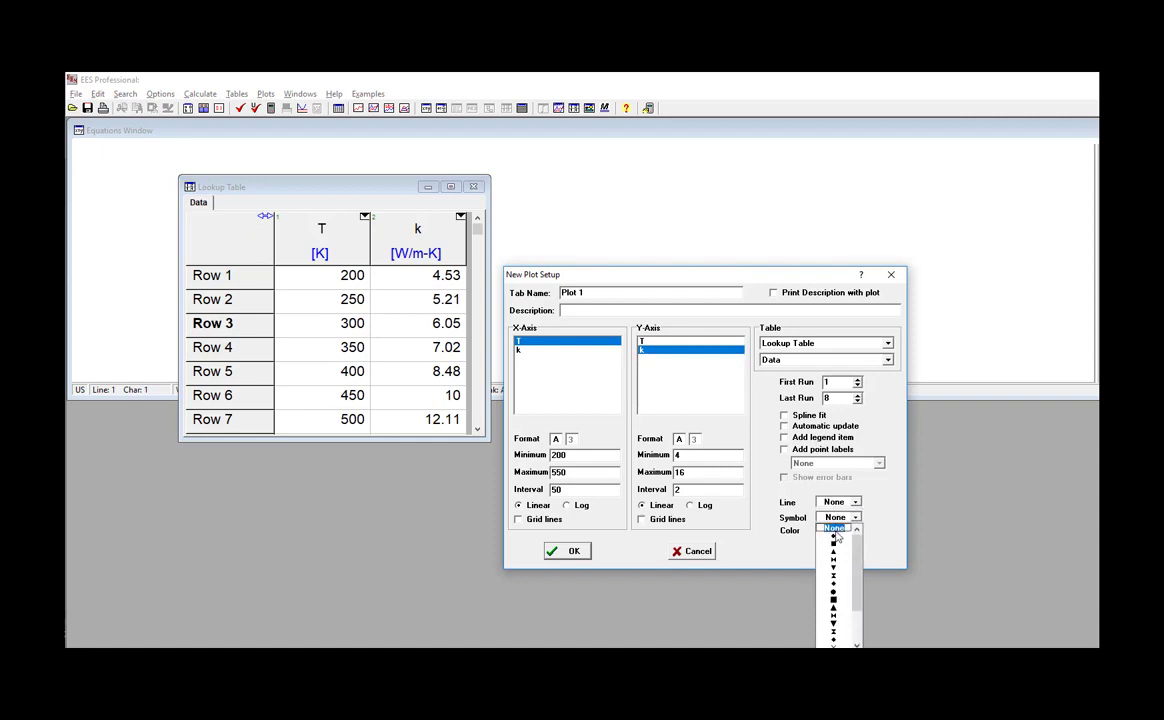
{"action": "left_click", "coordinate": [836, 531]}
{"action": "left_click", "coordinate": [584, 556]}
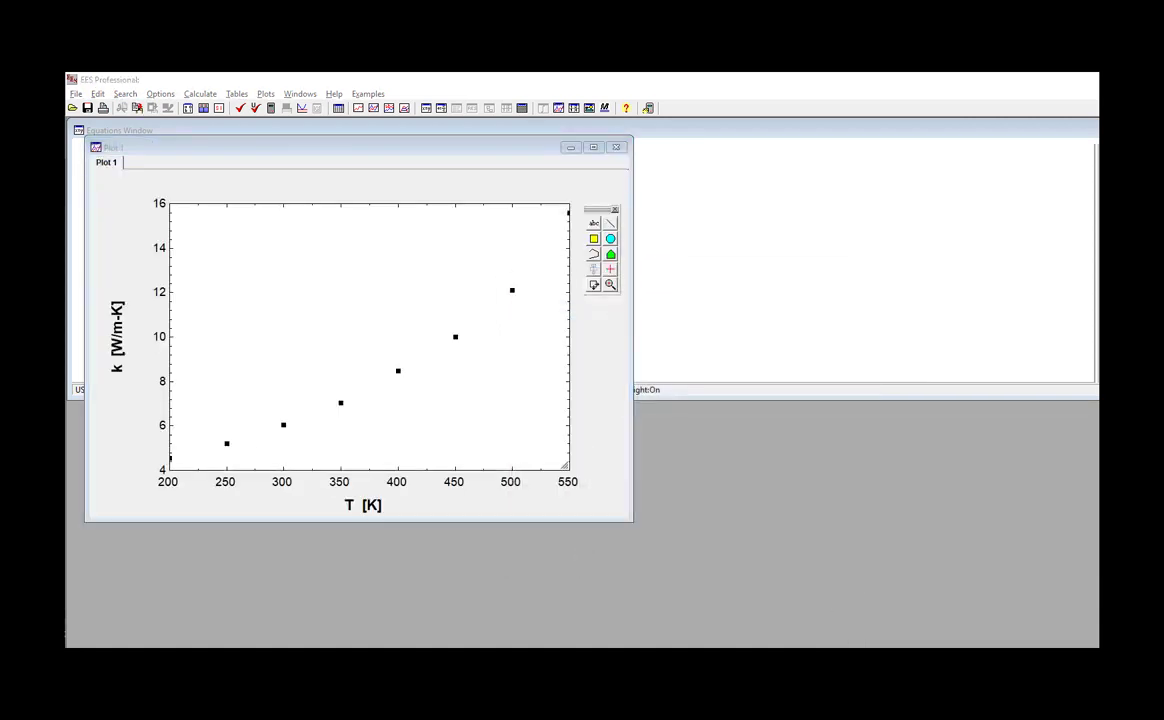
{"action": "left_click", "coordinate": [266, 94]}
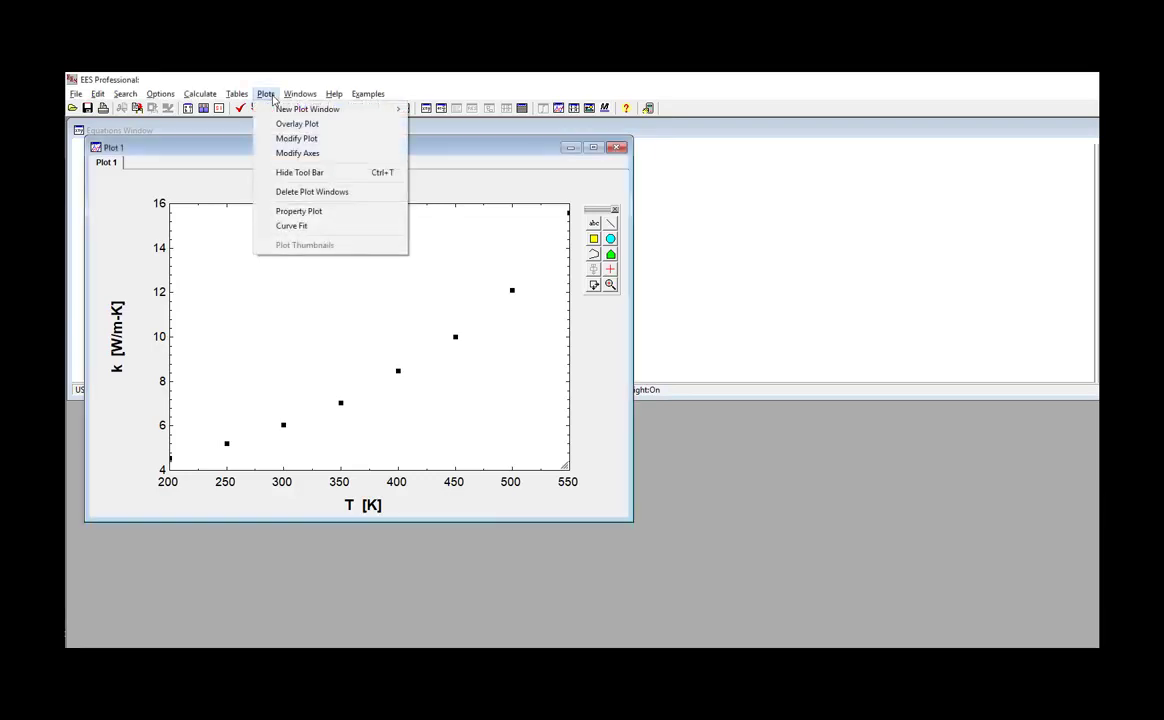
- Preview the exponential, power and logarithmic fit forms, then choose a polynomial of order 2
{"action": "left_click", "coordinate": [328, 234]}
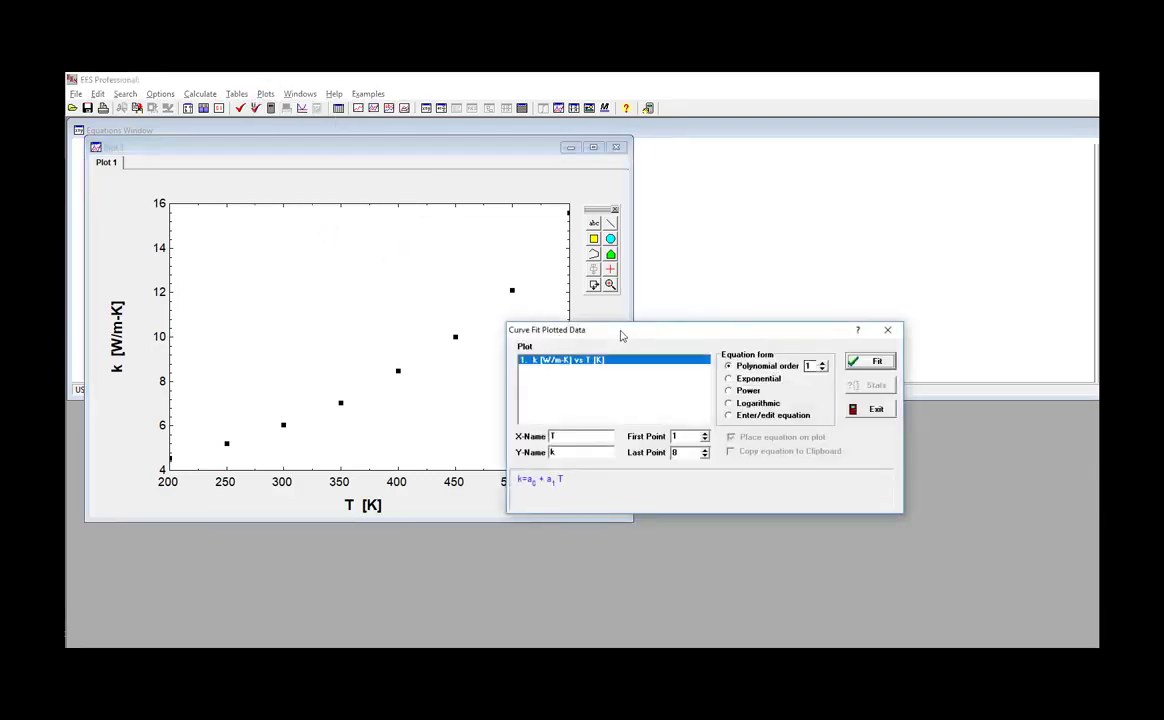
{"action": "left_click_drag", "start_coordinate": [620, 335], "coordinate": [359, 207]}
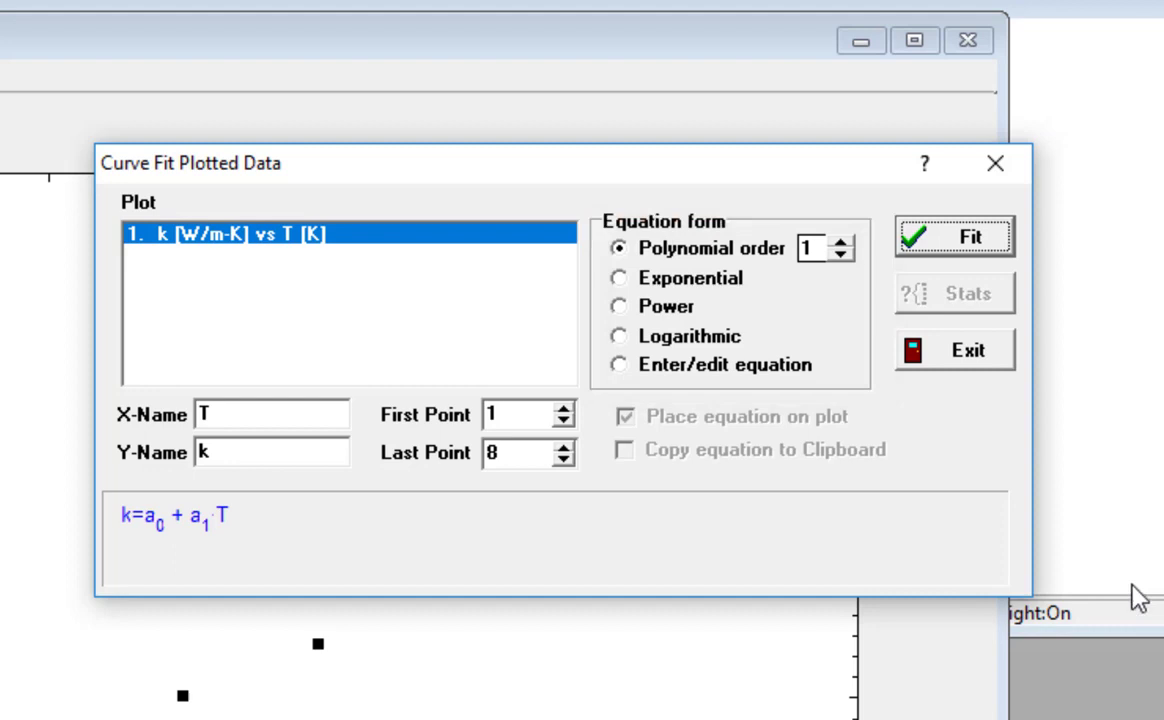
{"action": "left_click", "coordinate": [692, 286]}
{"action": "left_click", "coordinate": [686, 316]}
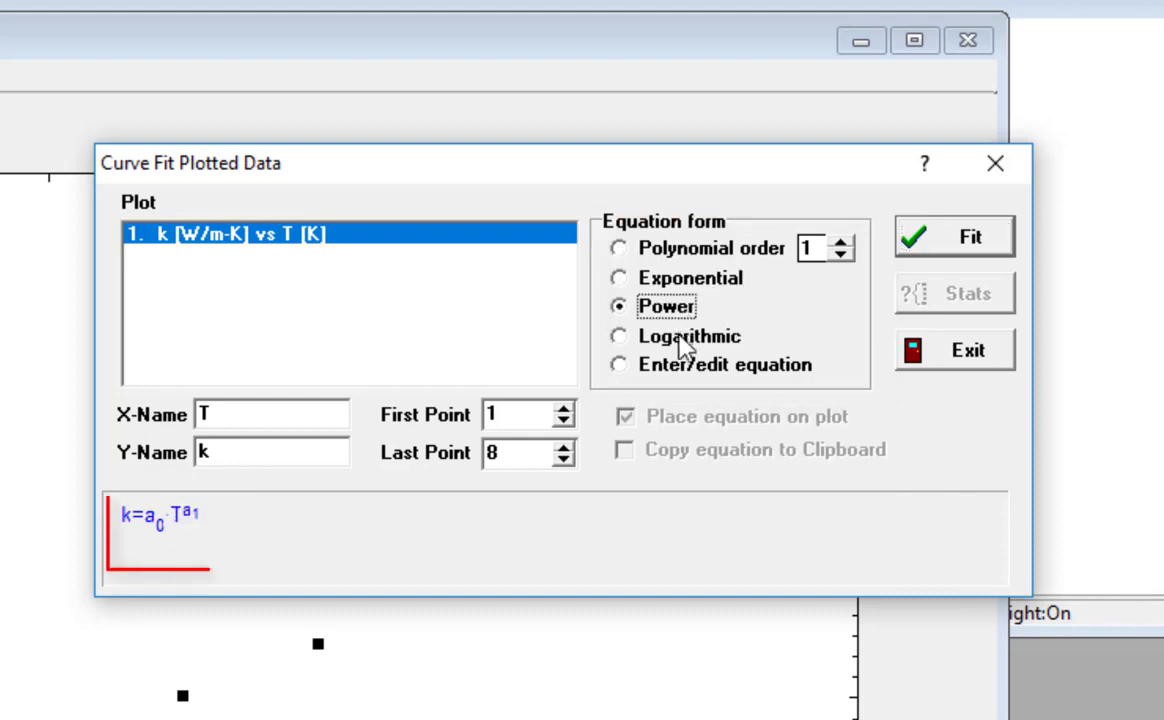
{"action": "left_click", "coordinate": [684, 340]}
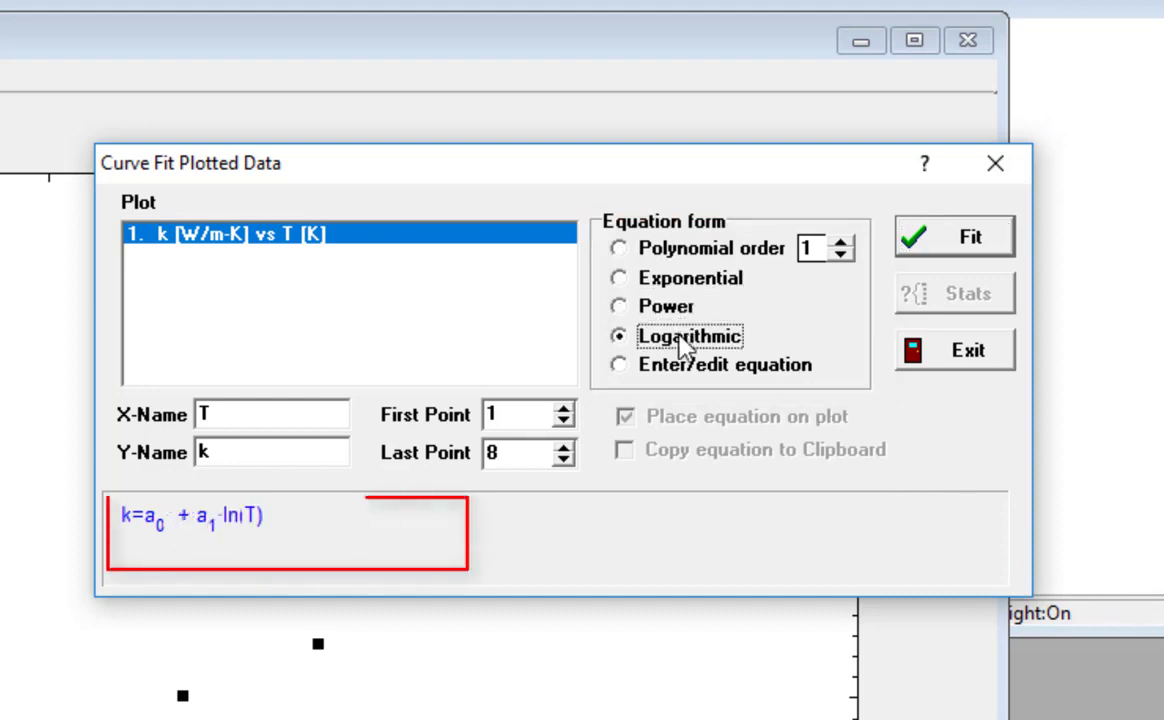
{"action": "left_click", "coordinate": [678, 280]}
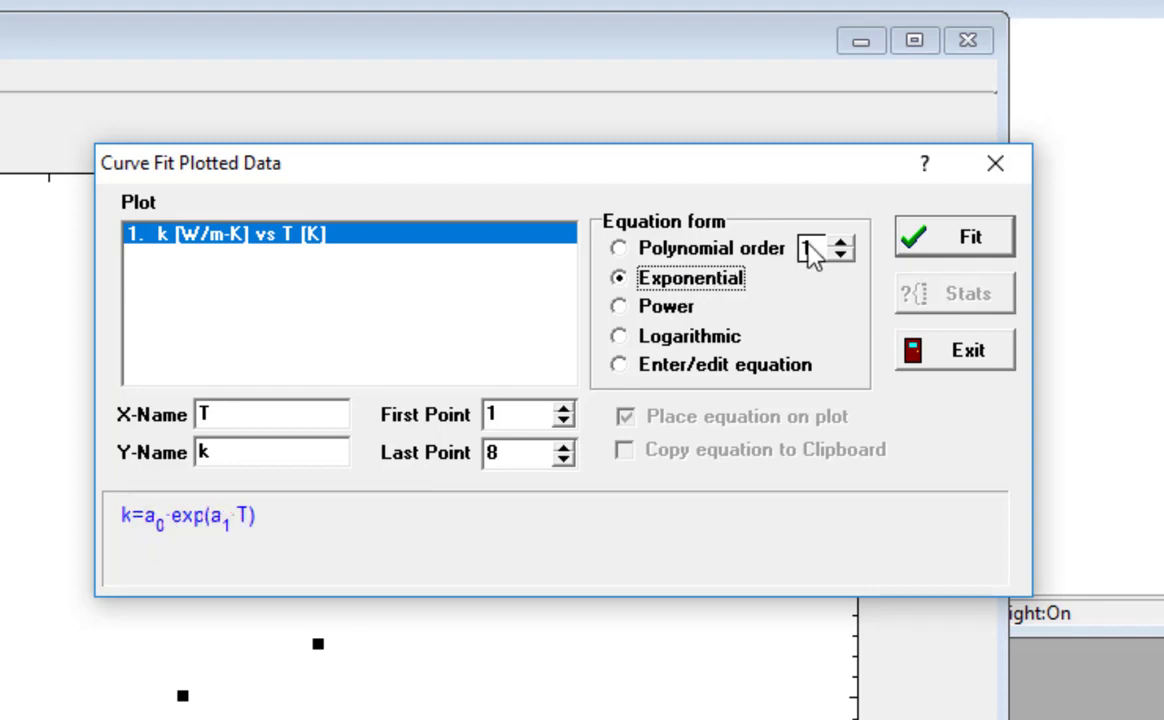
{"action": "left_click", "coordinate": [841, 243]}
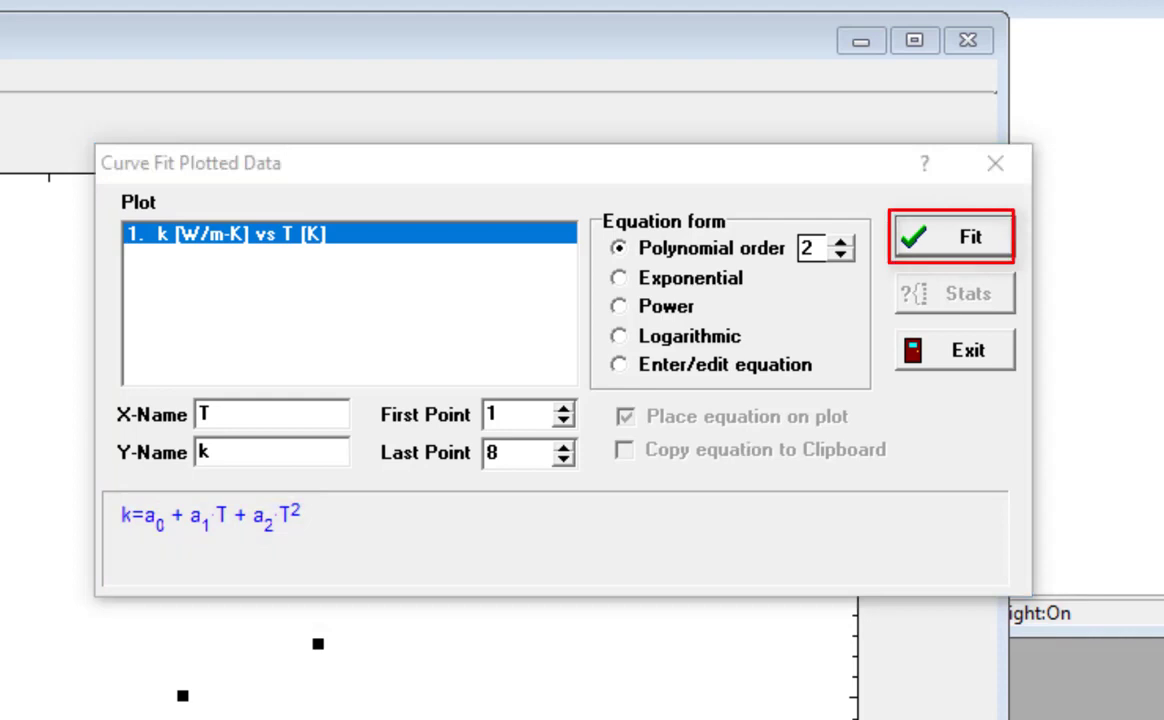
- Fit the quadratic, keep its equation on the plot, copy it to the clipboard, and plot the curve
{"action": "left_click", "coordinate": [945, 240]}
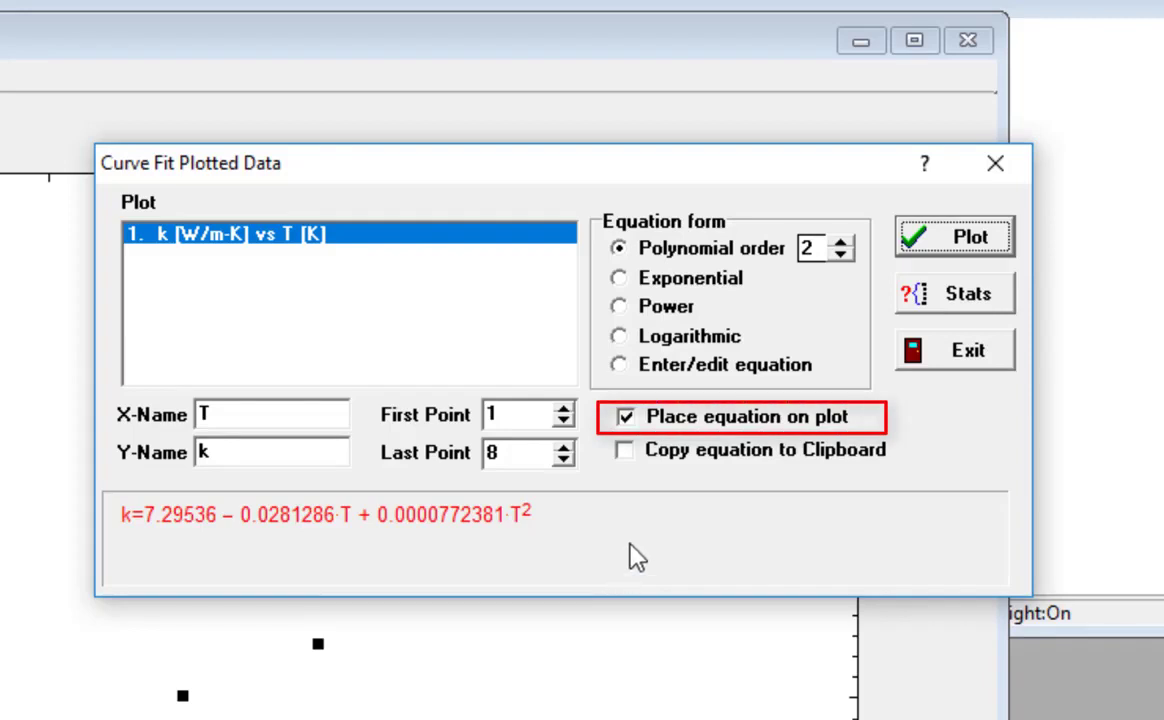
{"action": "left_click", "coordinate": [627, 418]}
{"action": "left_click", "coordinate": [630, 420]}
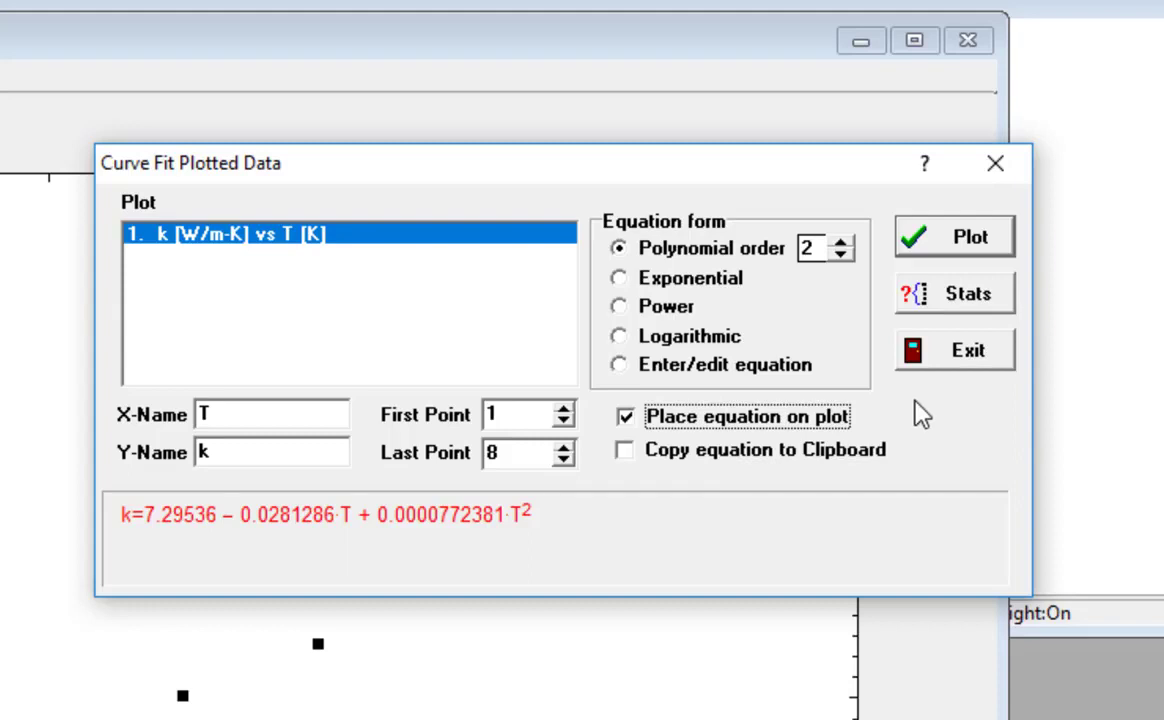
{"action": "left_click", "coordinate": [626, 452]}
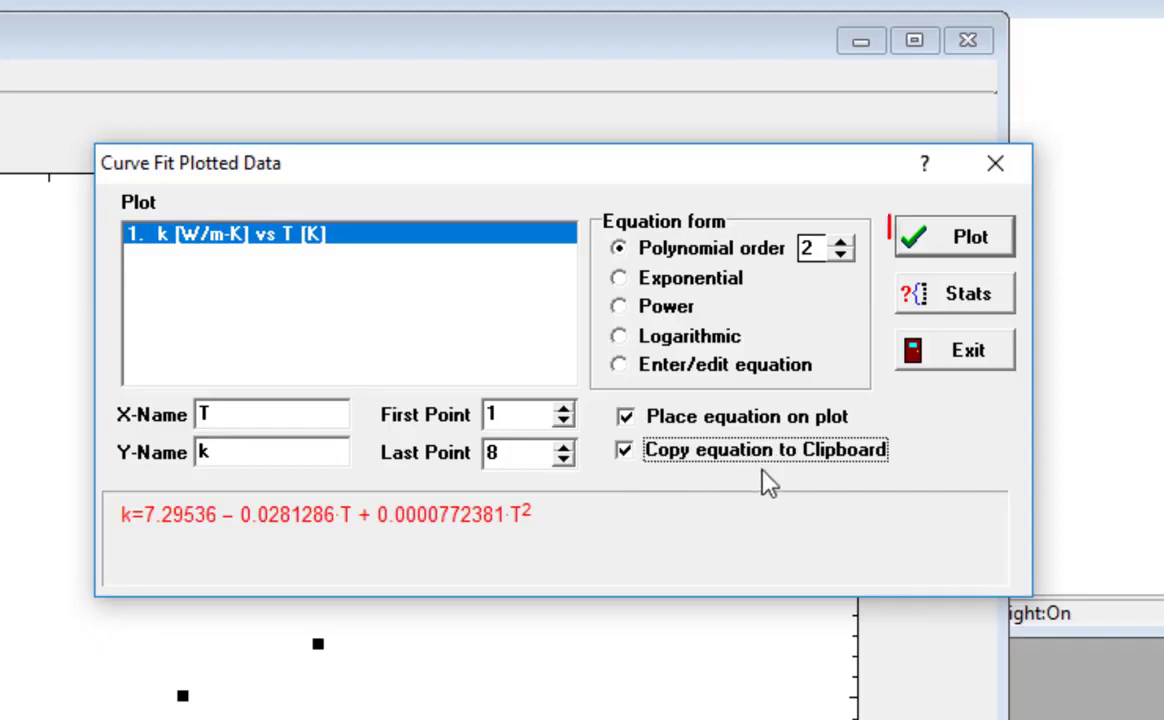
{"action": "left_click", "coordinate": [972, 247]}
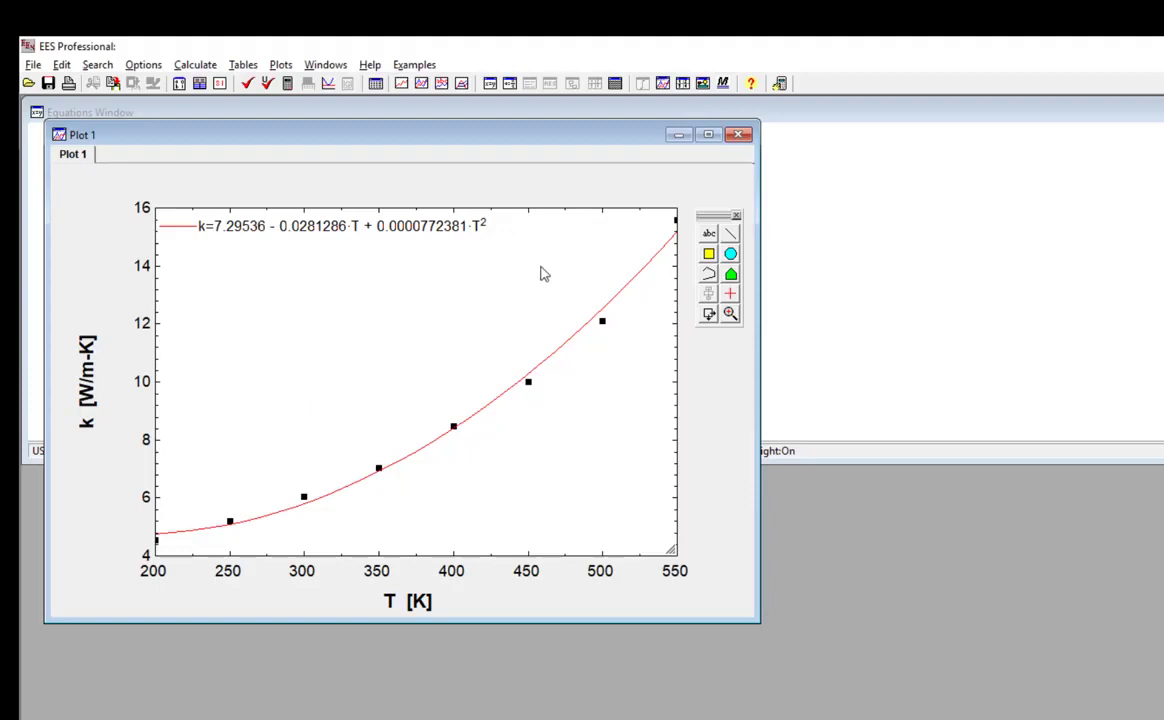
- Paste k=7.29535714 - 0.0281285714*T + 0.0000772380952*T^2 into the Equations Window
{"action": "left_click", "coordinate": [798, 218]}
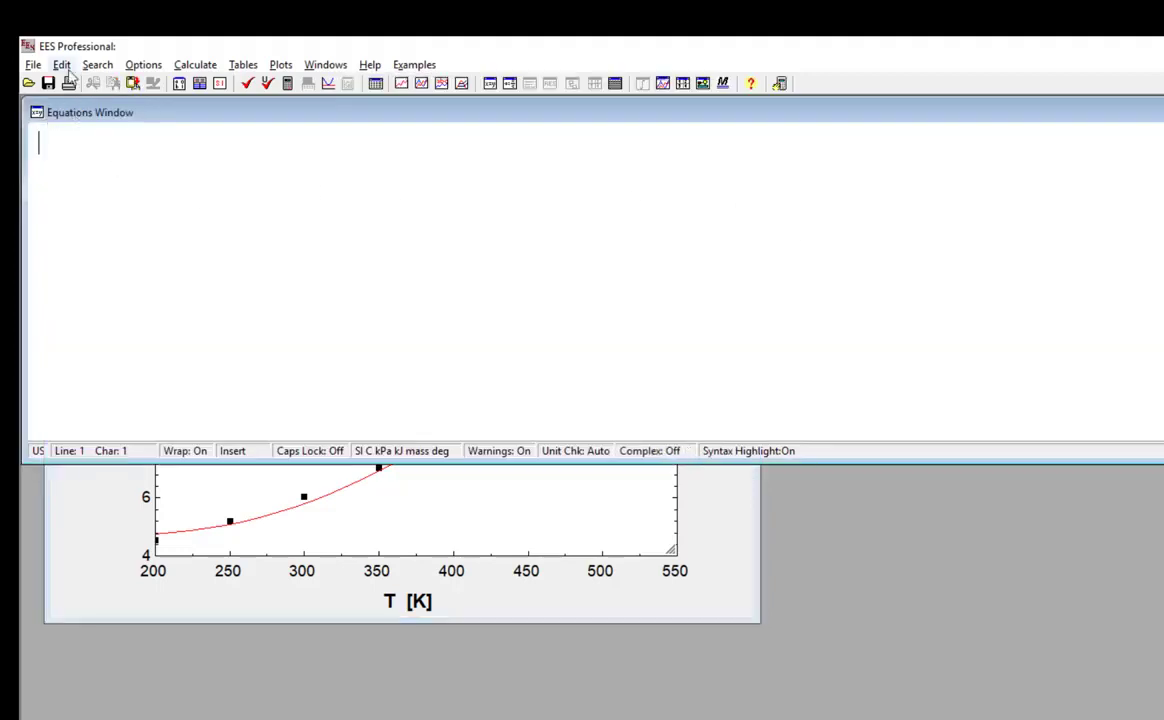
{"action": "left_click", "coordinate": [64, 66]}
{"action": "left_click", "coordinate": [90, 185]}
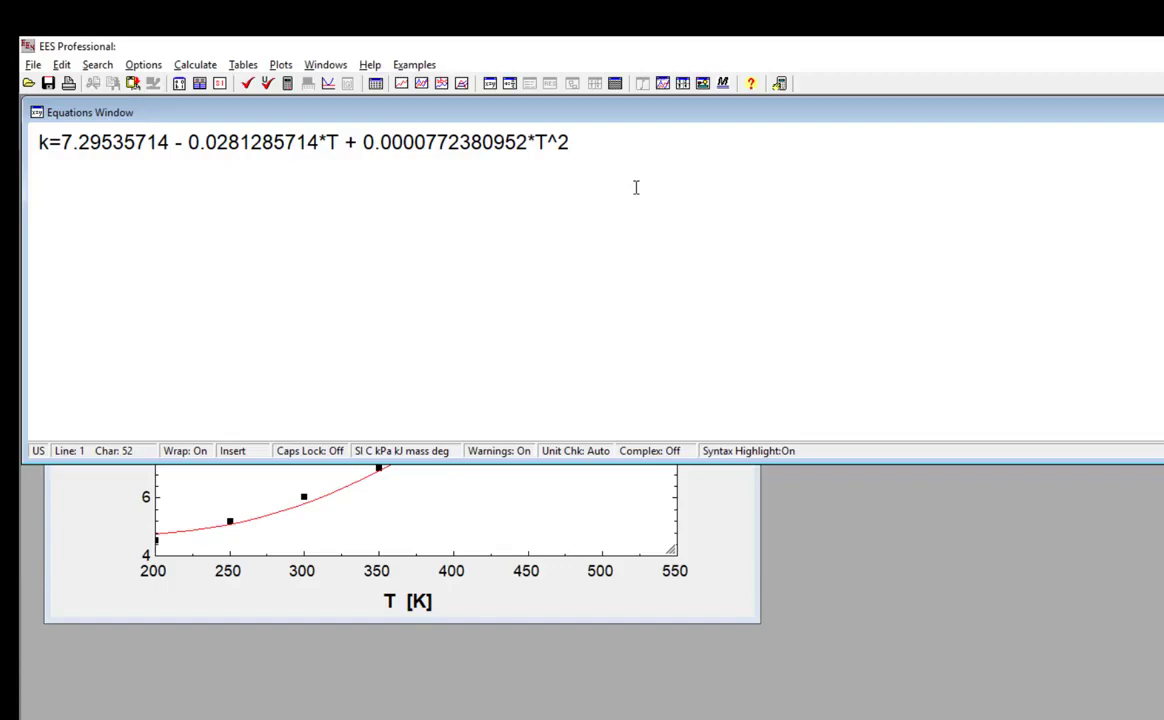
{"action": "key", "text": "F2"}
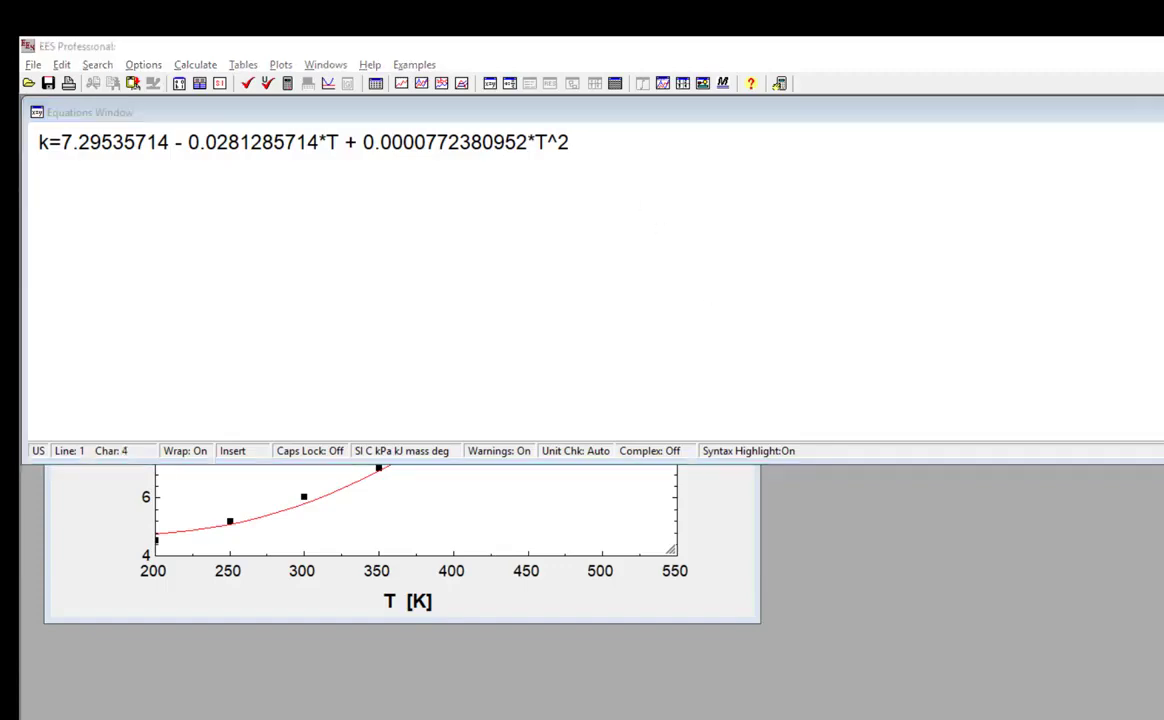
- Rerun the order-2 polynomial fit and view its statistics, showing R^2 of 99.44%
{"action": "left_click", "coordinate": [281, 64]}
{"action": "left_click", "coordinate": [325, 236]}
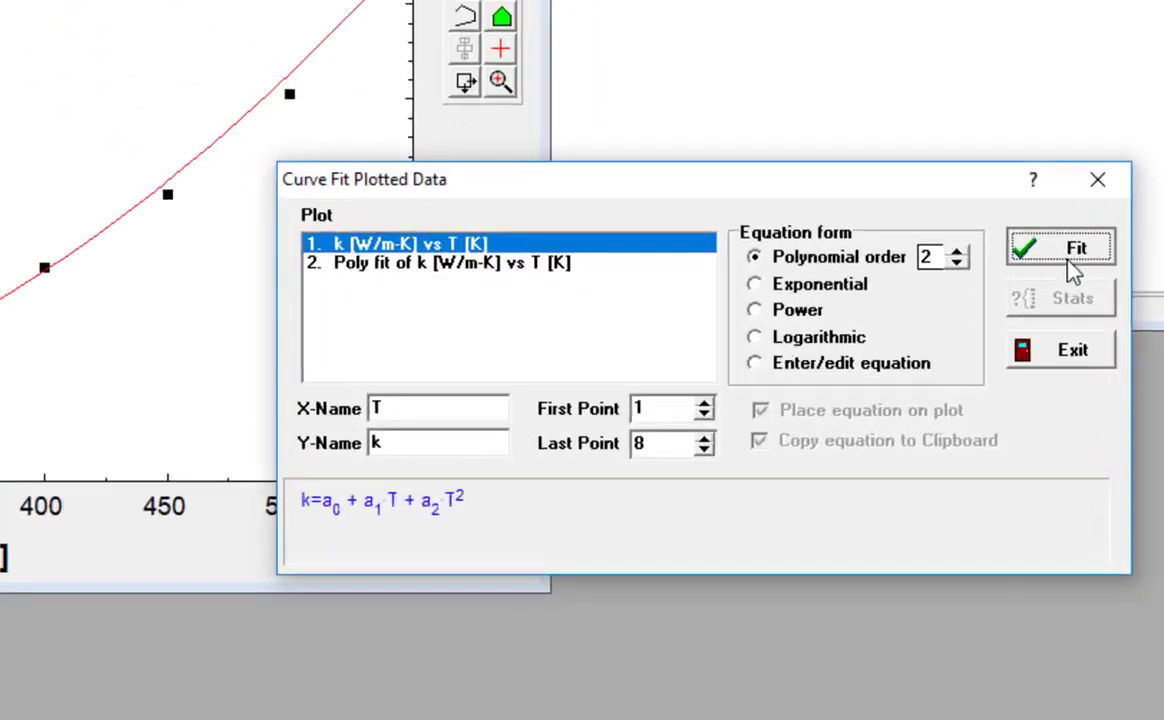
{"action": "left_click", "coordinate": [1067, 260]}
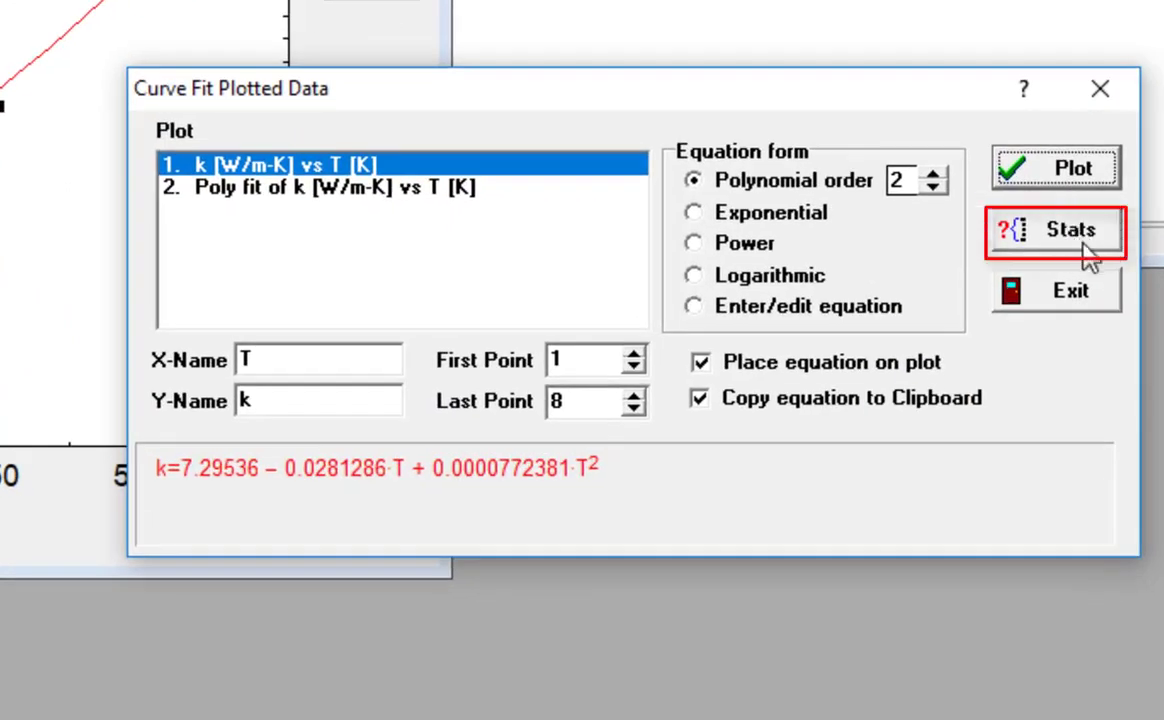
{"action": "left_click", "coordinate": [1070, 232]}
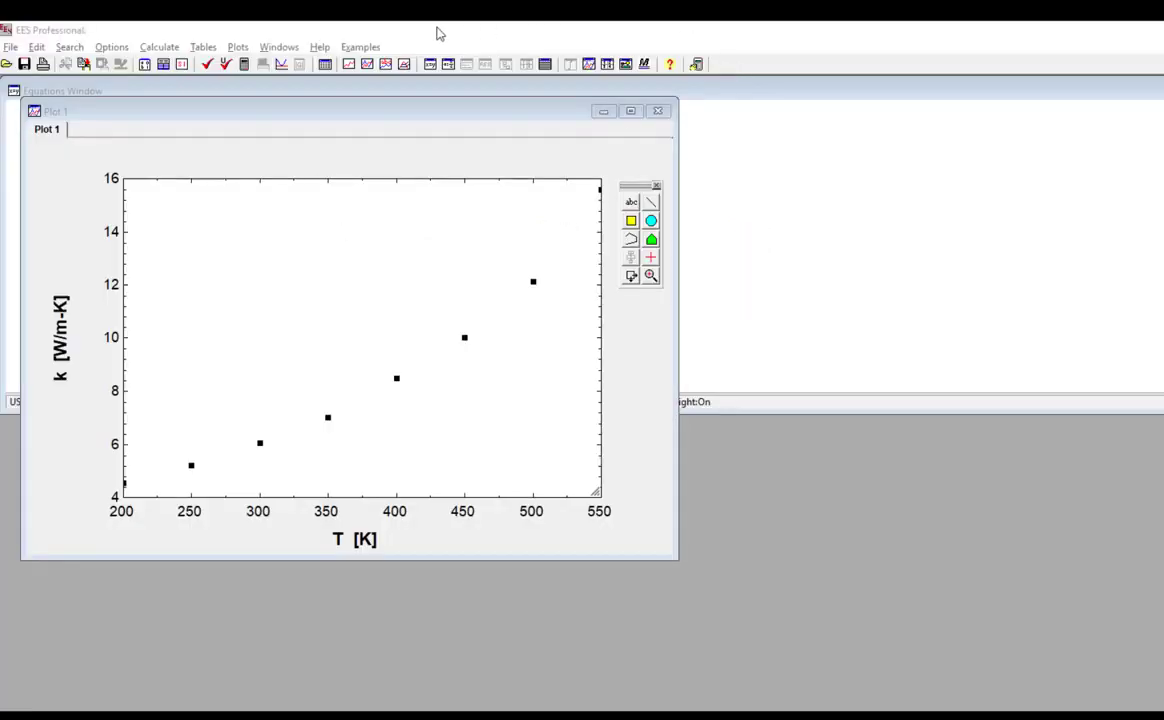
- Fit the custom equation k=a0+a1/(700-T)+a2/(700-T)^2 using the default guesses
{"action": "left_click", "coordinate": [237, 47]}
{"action": "left_click", "coordinate": [290, 205]}
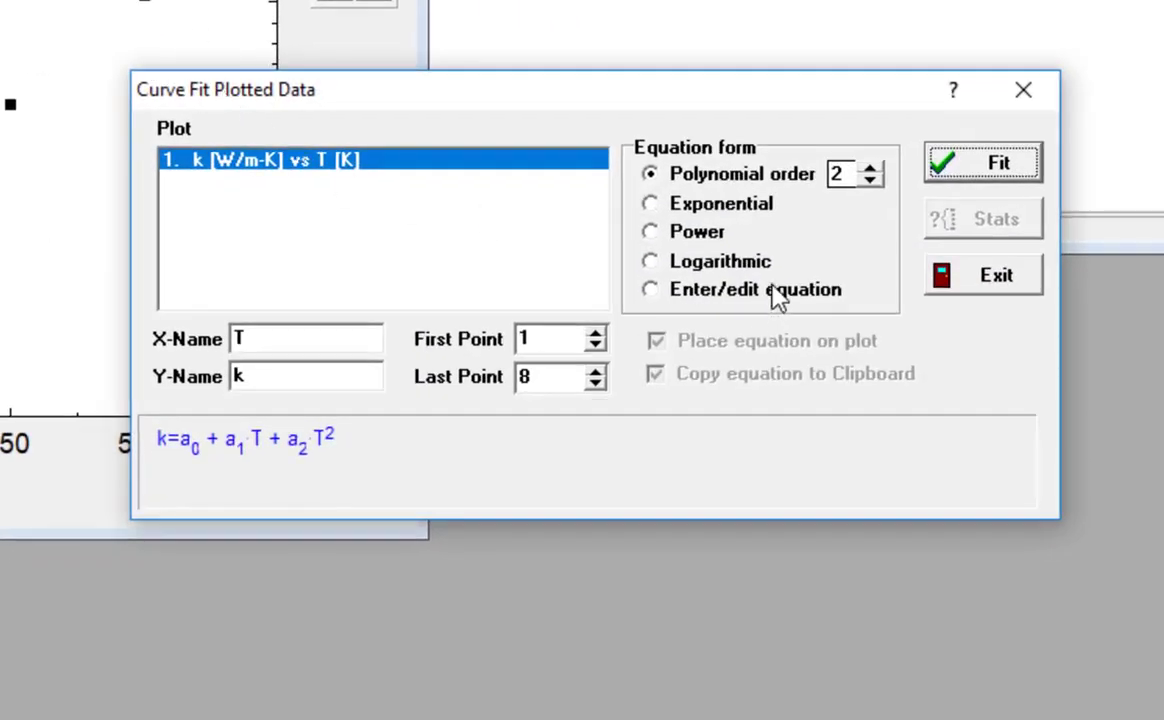
{"action": "left_click", "coordinate": [778, 298]}
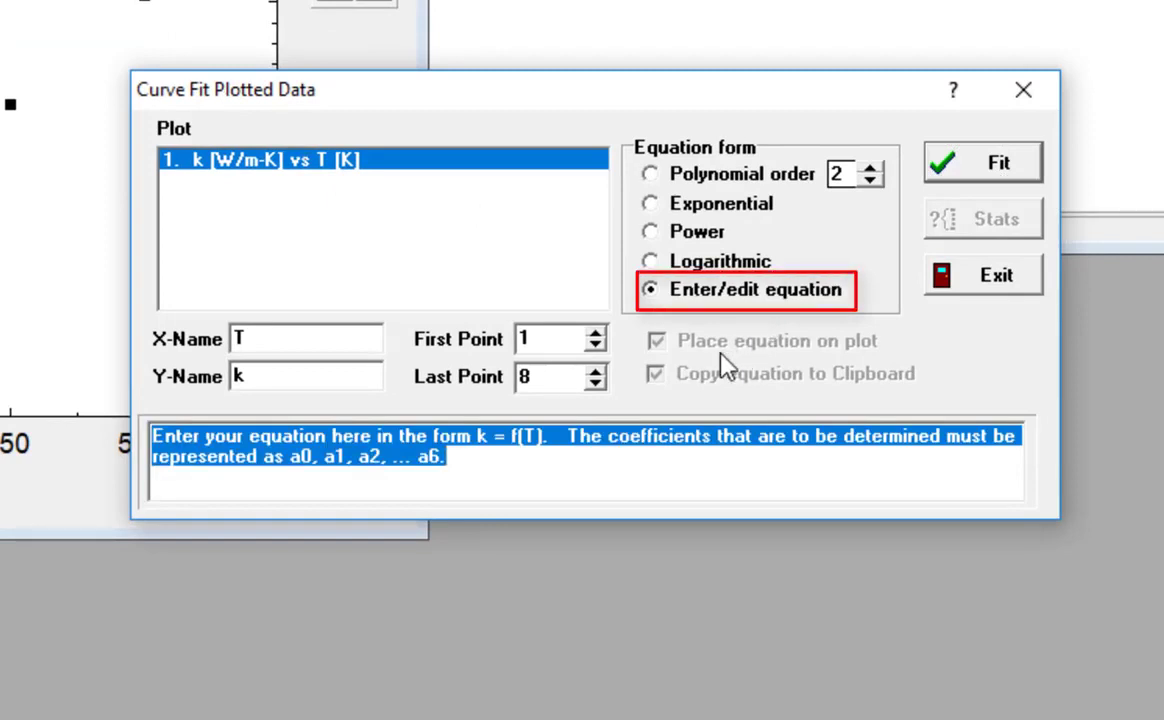
{"action": "type", "text": "k=a0+a1"}
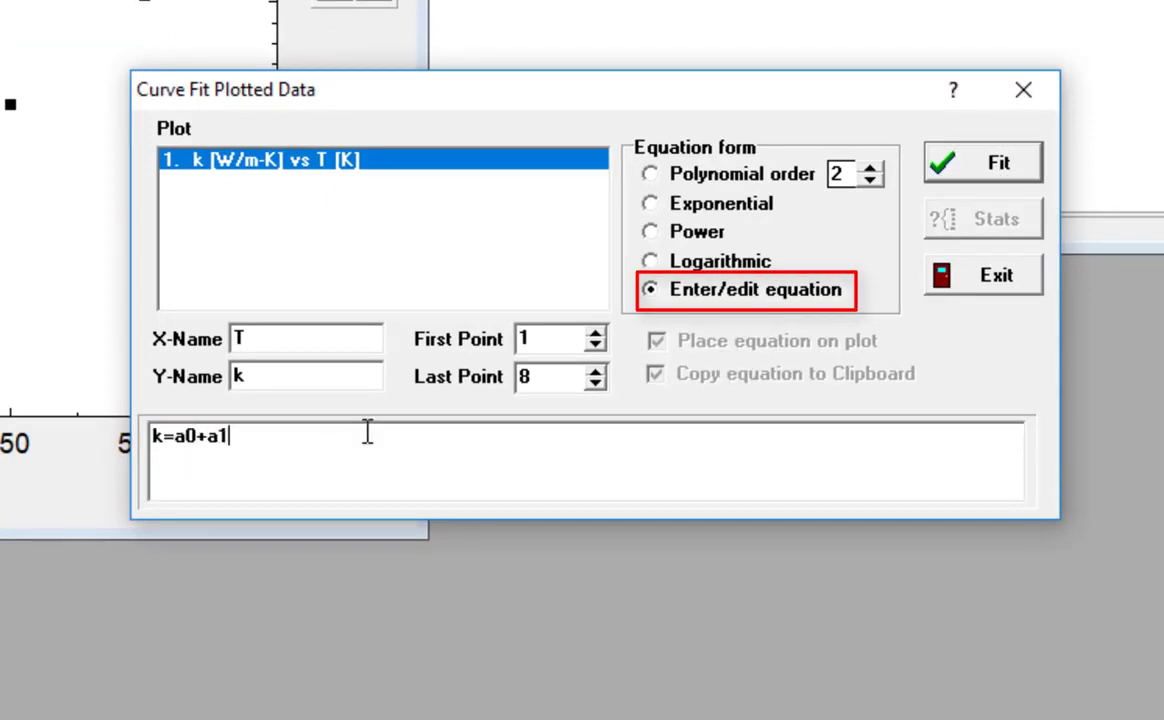
{"action": "type", "text": "/(700-"}
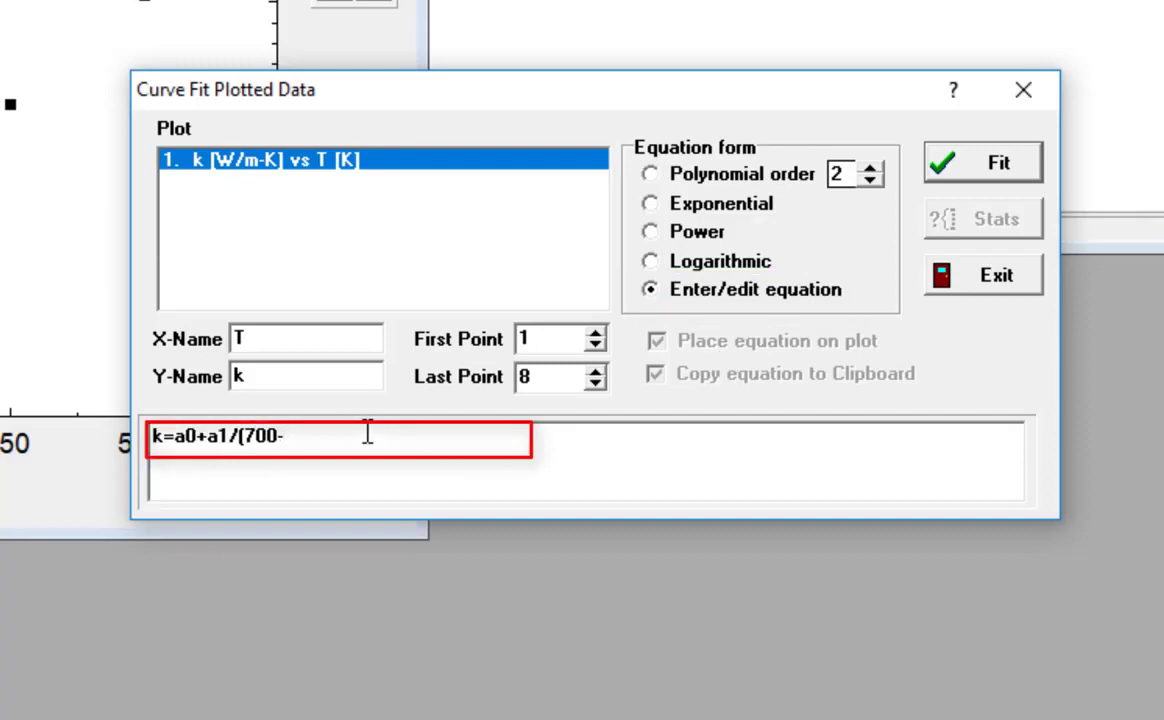
{"action": "type", "text": "T)+a2/(700-T)^2"}
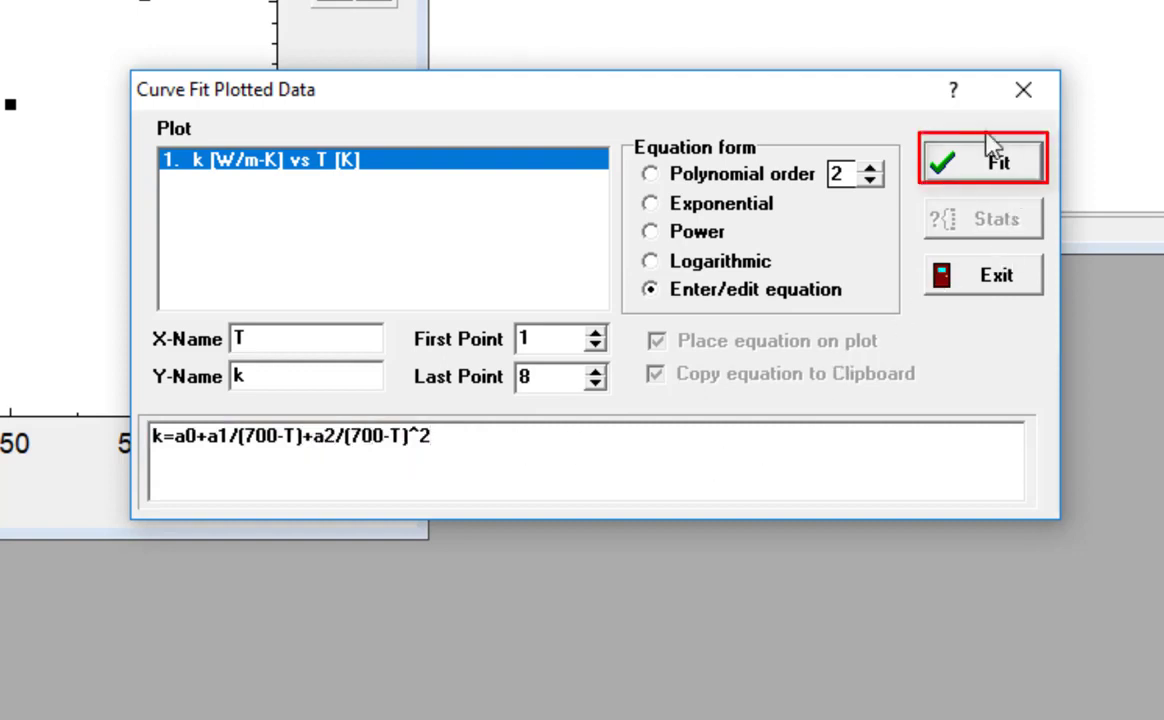
{"action": "left_click", "coordinate": [995, 180]}
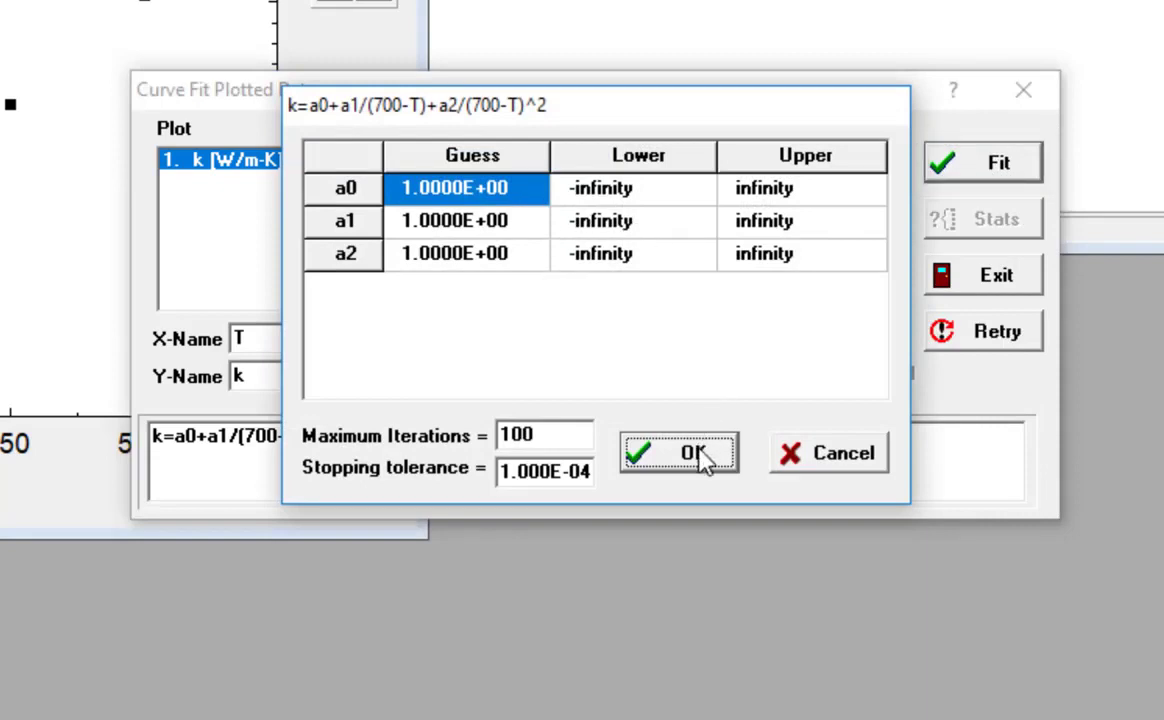
{"action": "left_click", "coordinate": [703, 475]}
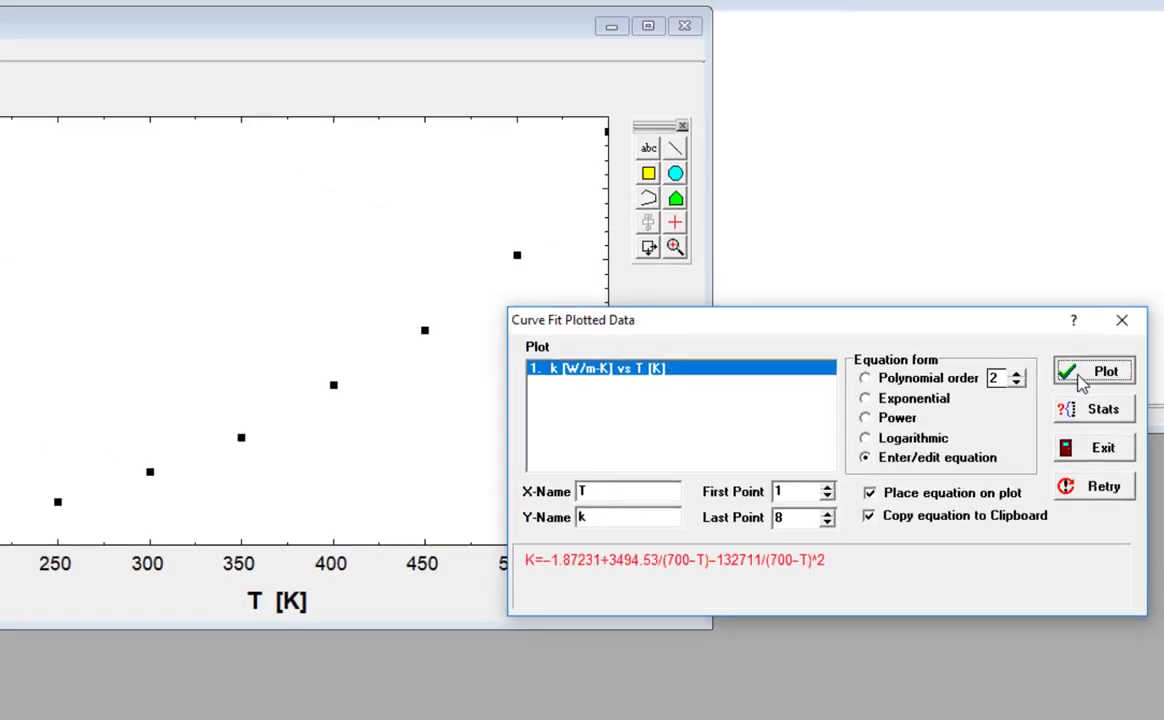
- Plot the custom-equation fit curve on Plot 1
{"action": "left_click", "coordinate": [983, 163]}
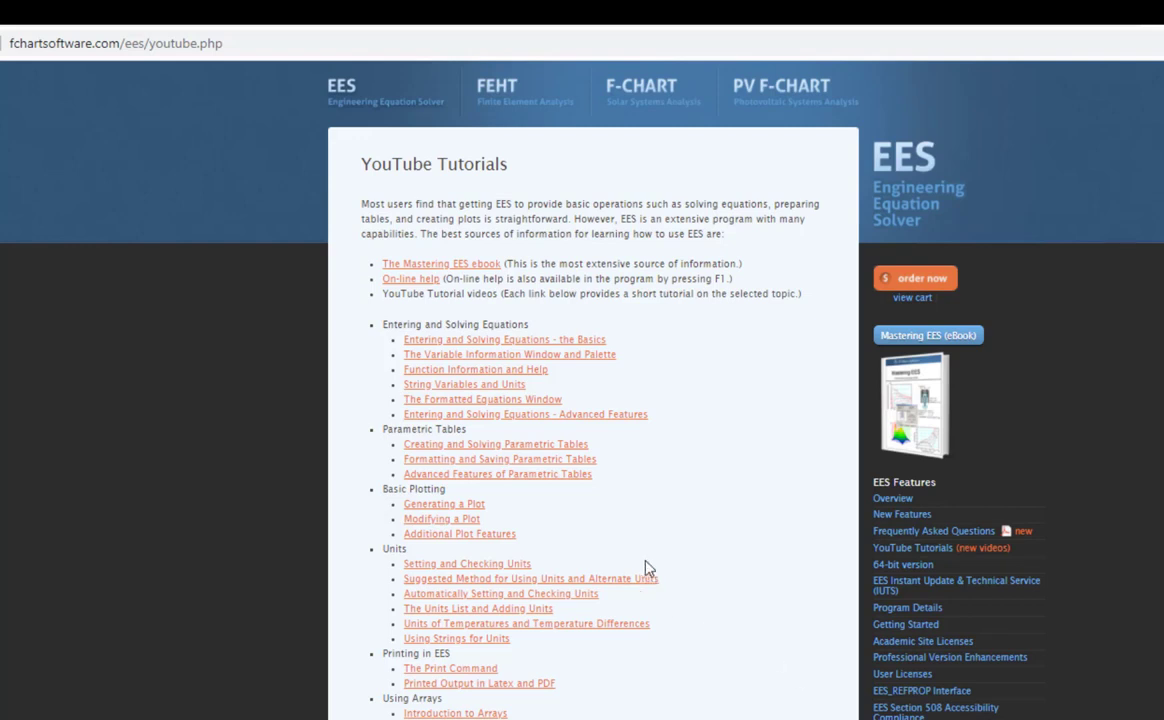
- Browse the YouTube Tutorials page, then open the Mastering EES (eBook) page
{"action": "scroll", "coordinate": [706, 500], "scroll_direction": "down", "scroll_amount": 3}
{"action": "scroll", "coordinate": [706, 500], "scroll_direction": "down", "scroll_amount": 7}
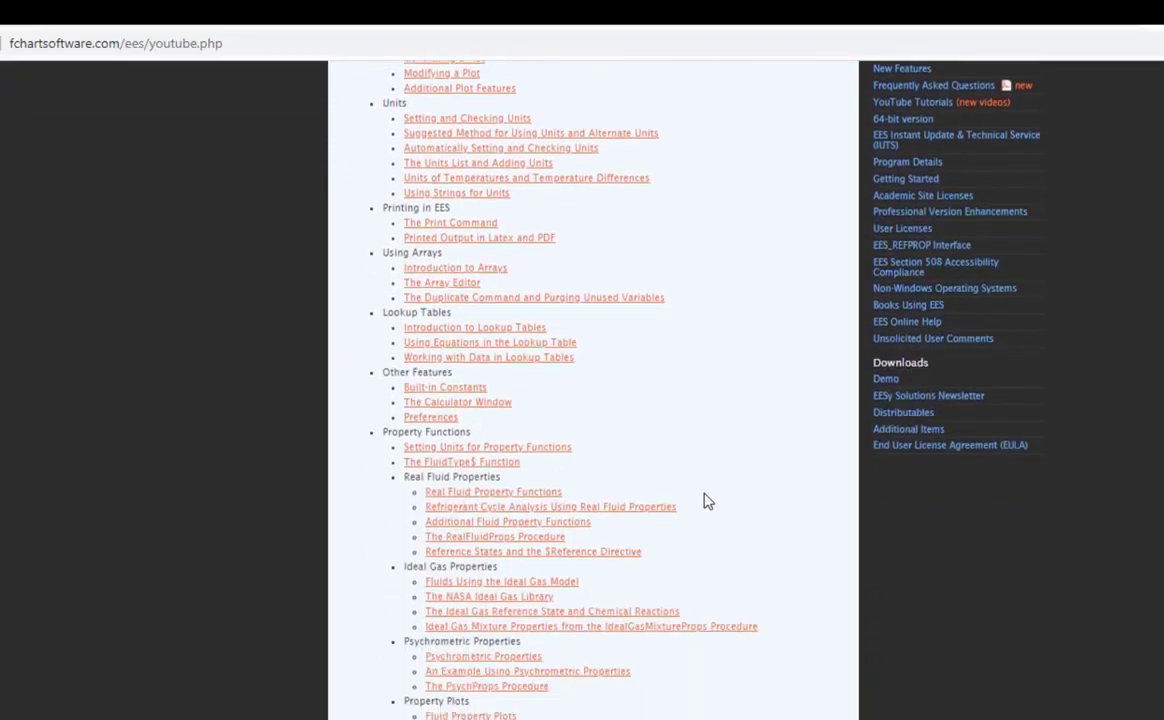
{"action": "scroll", "coordinate": [706, 500], "scroll_direction": "up", "scroll_amount": 5}
{"action": "scroll", "coordinate": [706, 500], "scroll_direction": "up", "scroll_amount": 4}
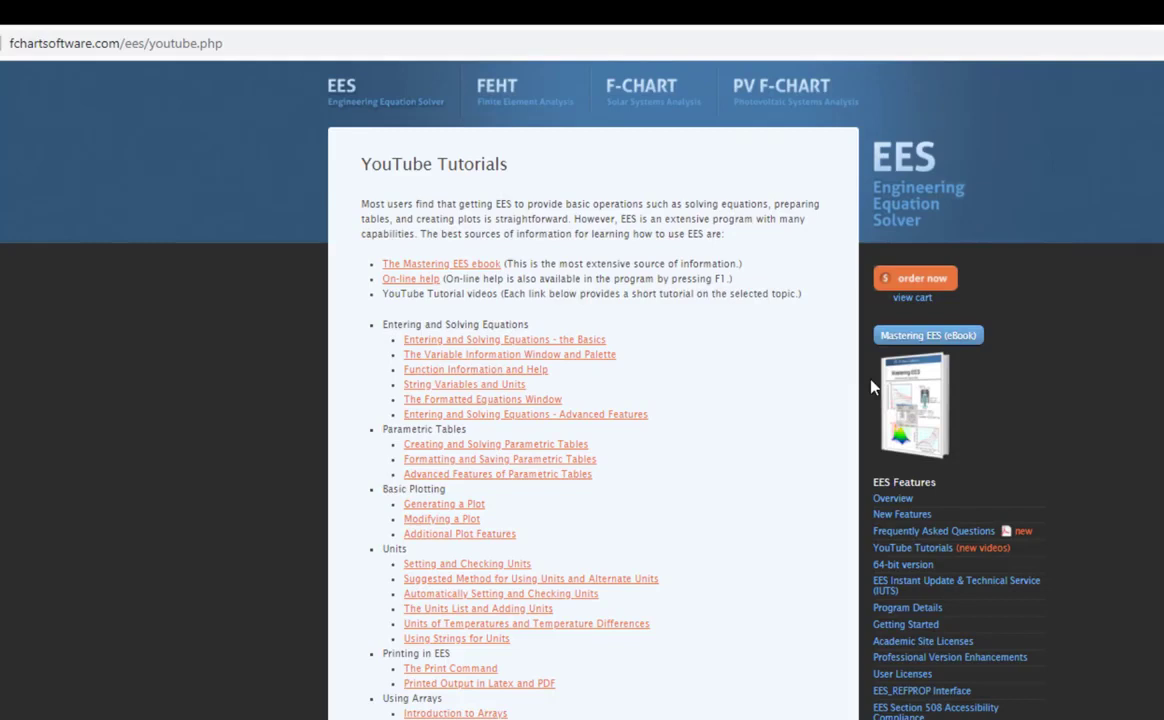
{"action": "left_click", "coordinate": [962, 338]}
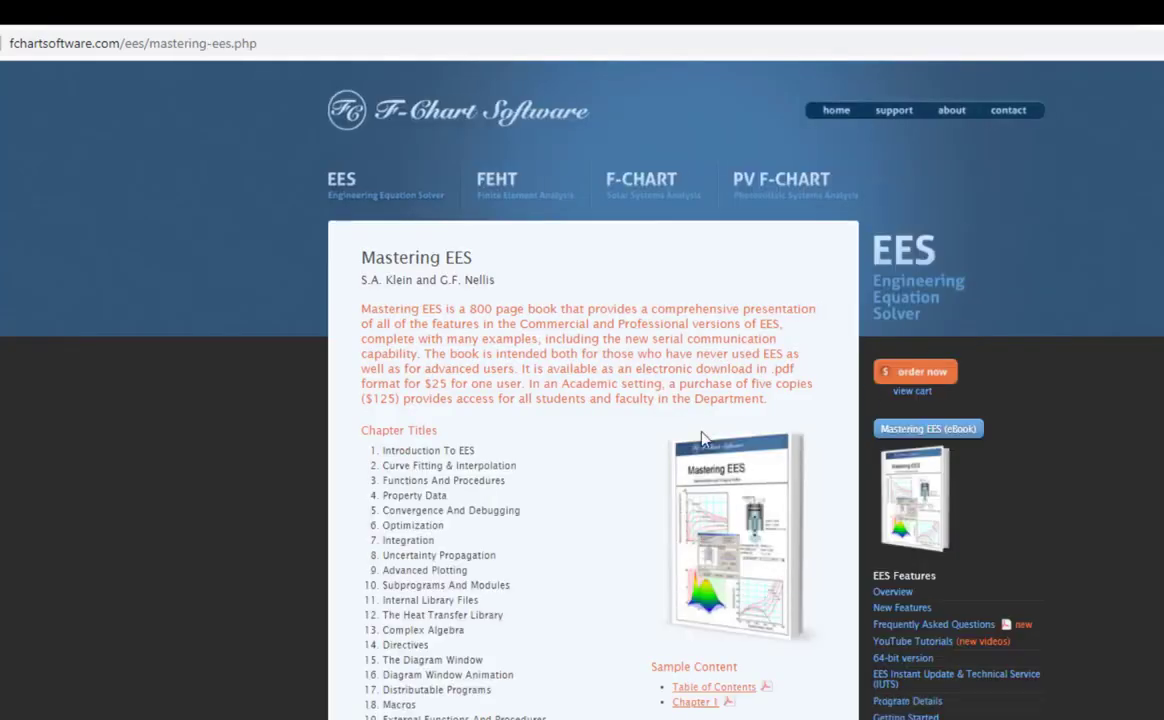